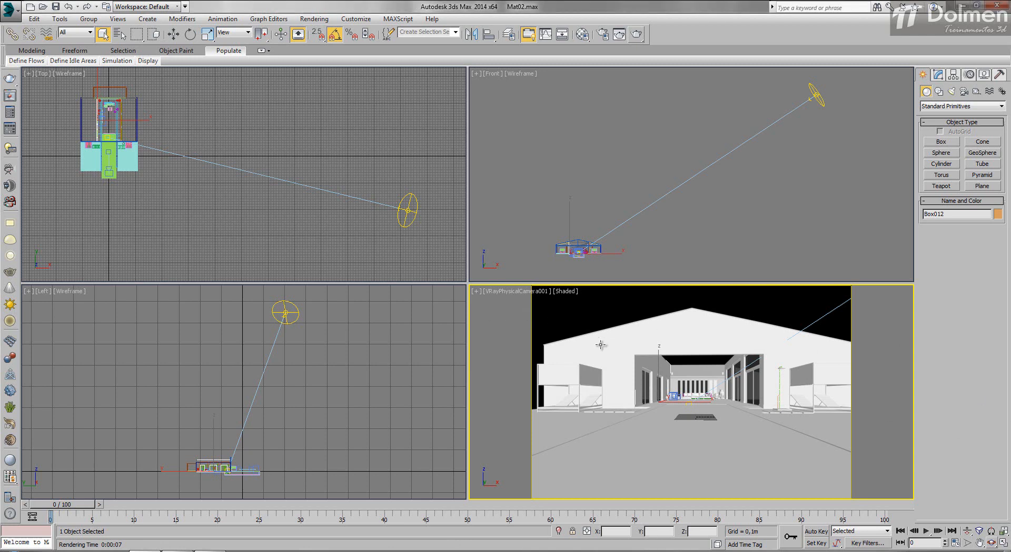
- Select the building's gabled front wall and view the existing render in the V-Ray frame buffer
click(631, 342)
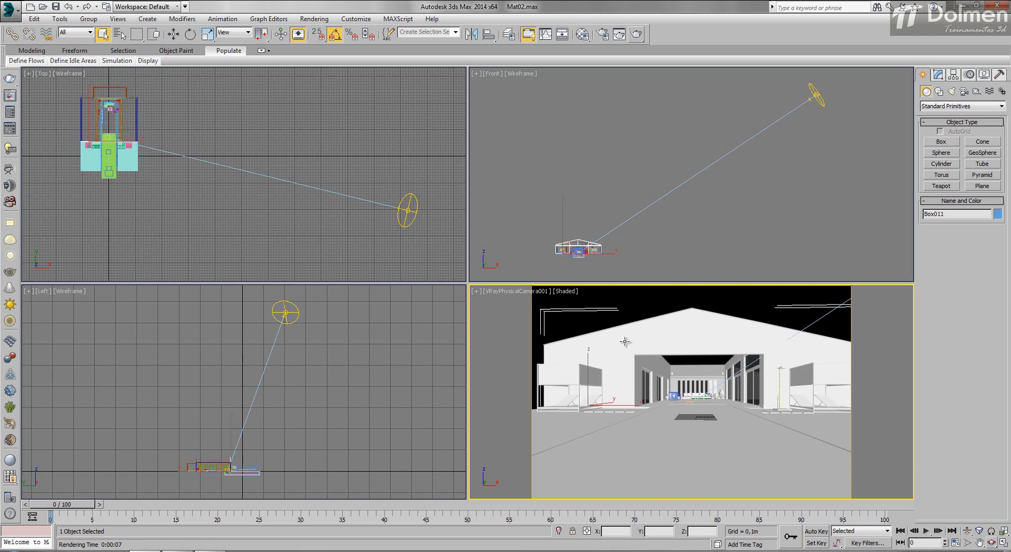
mouse_move(16, 62)
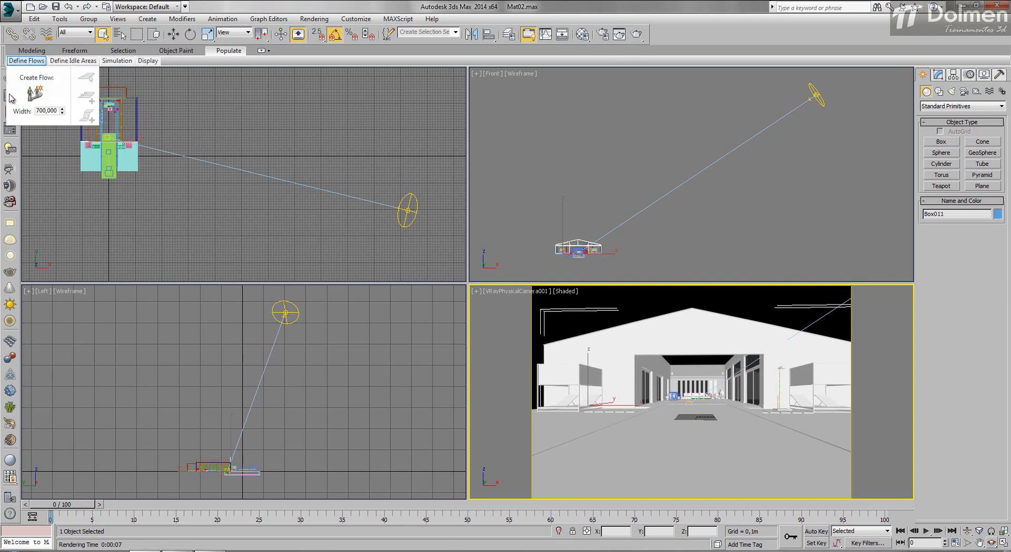
click(5, 96)
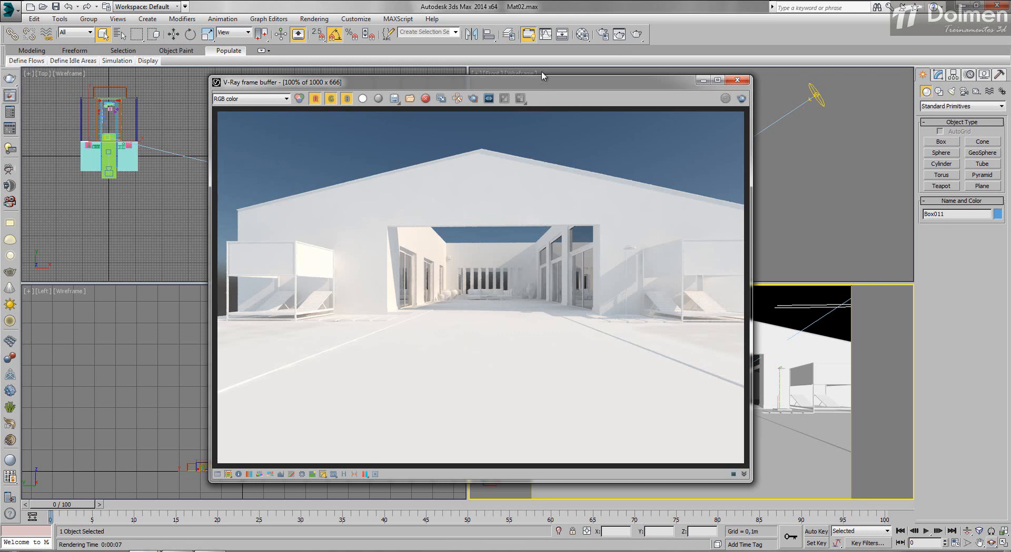
drag(621, 80, 838, 82)
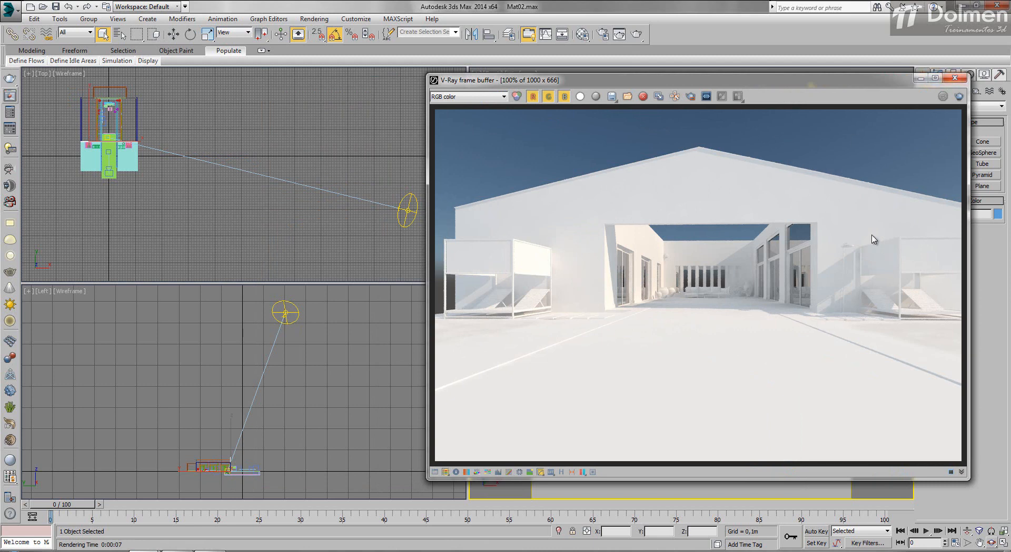
click(954, 77)
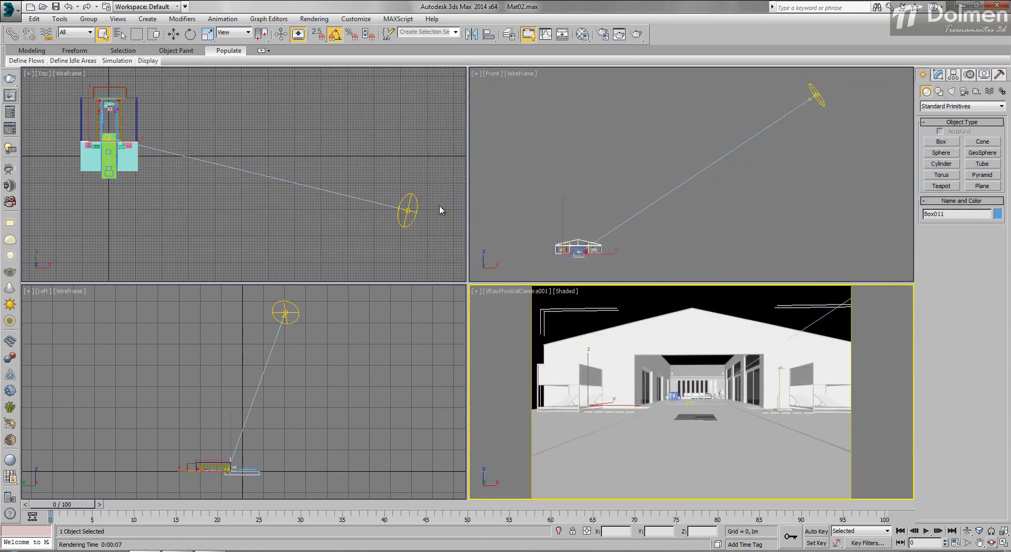
- Give the third sample material a near-white diffuse colour of 245, applied to the selected wall, and render the camera view
key(m)
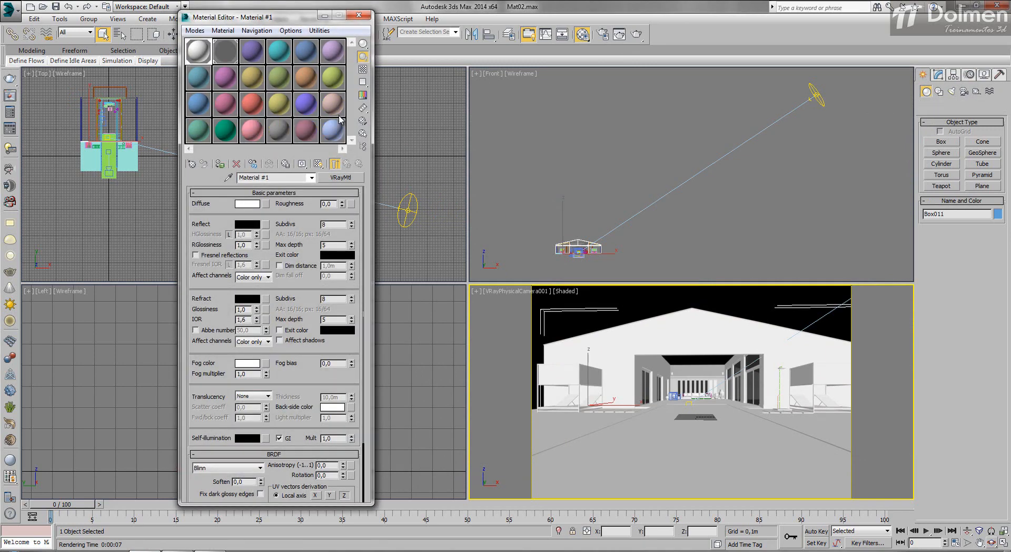
click(251, 51)
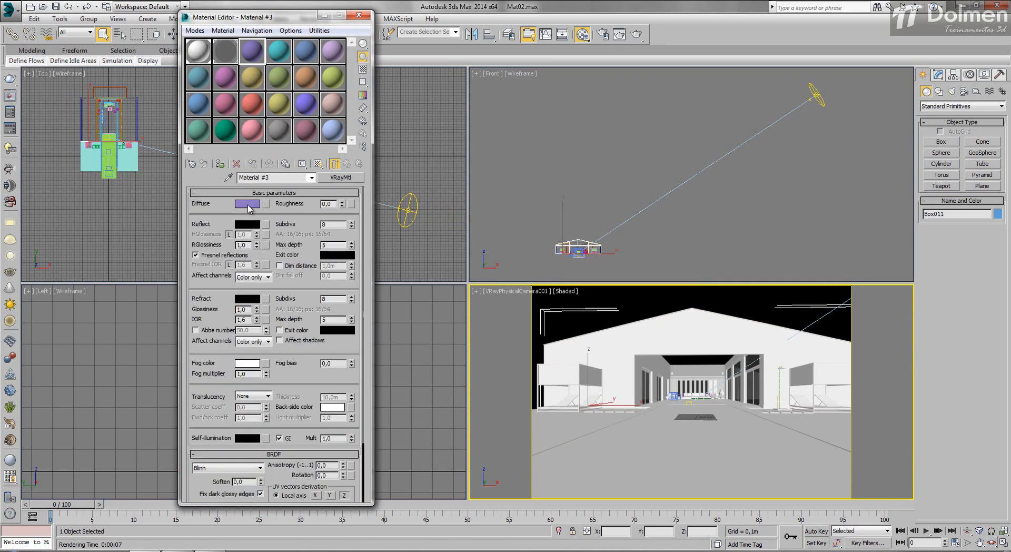
click(248, 205)
drag(268, 113, 251, 150)
drag(305, 96, 309, 150)
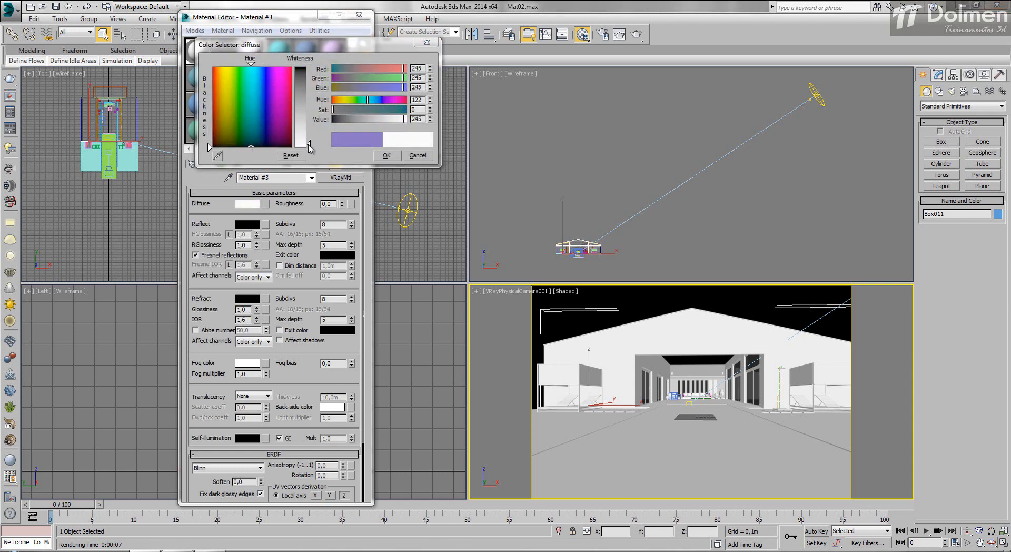
click(394, 167)
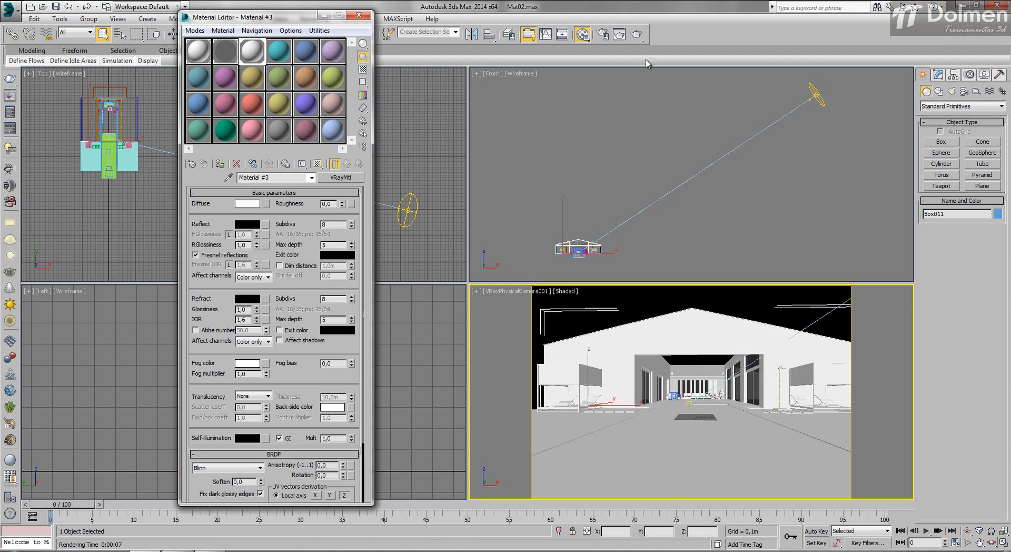
click(636, 34)
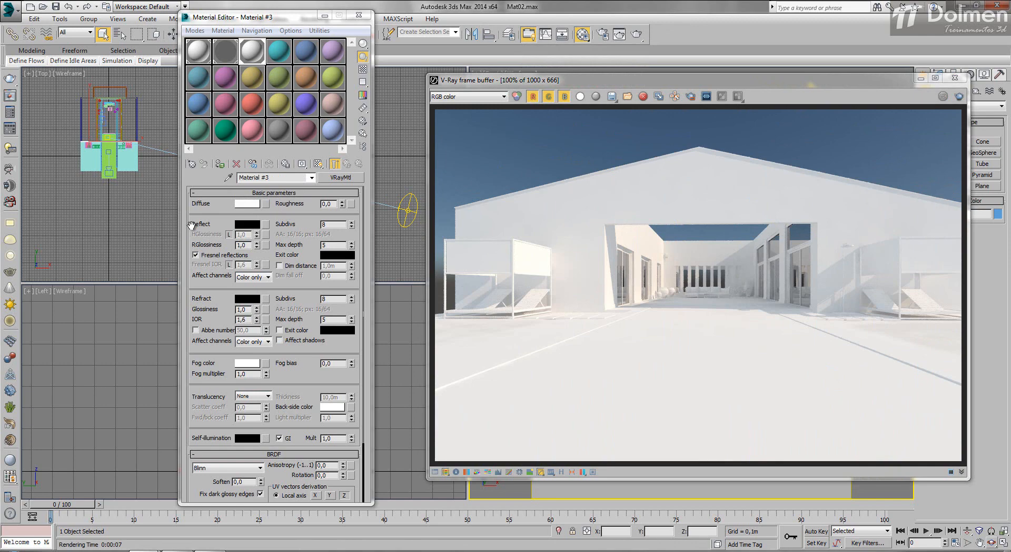
- Set the wall material's reflection colour to grey 57 and RGlossiness to 0,75, and render the scene again
click(254, 228)
click(304, 81)
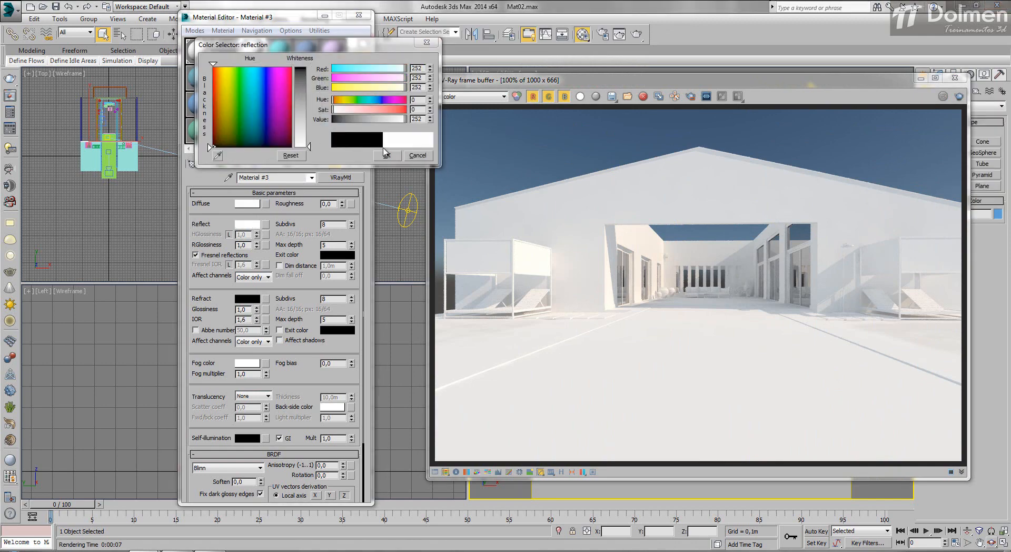
click(308, 85)
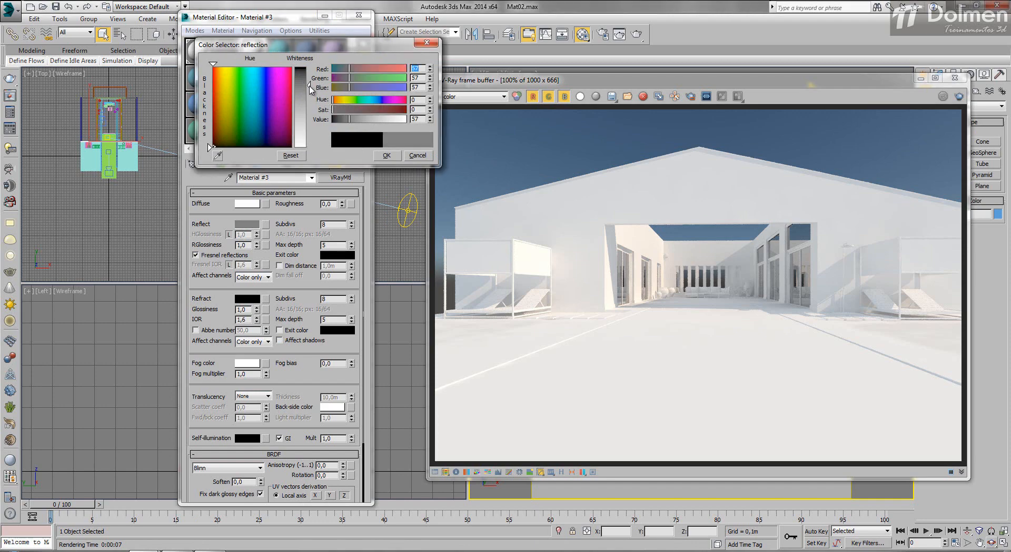
click(383, 155)
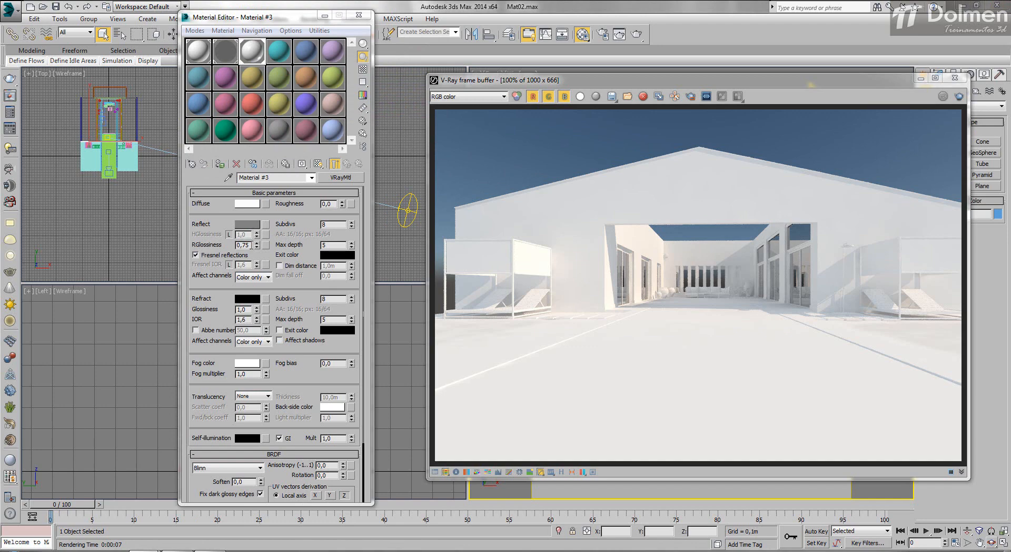
click(251, 246)
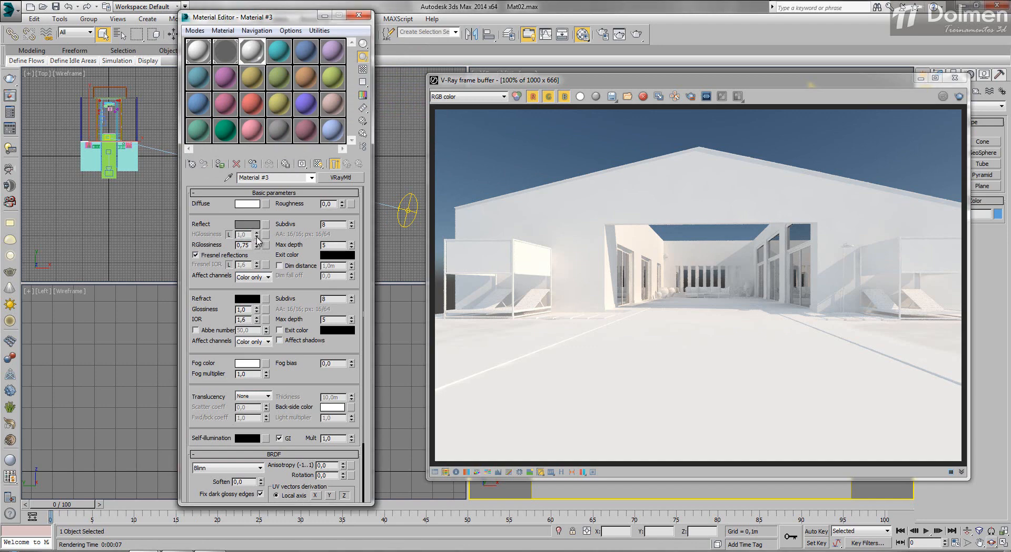
click(618, 266)
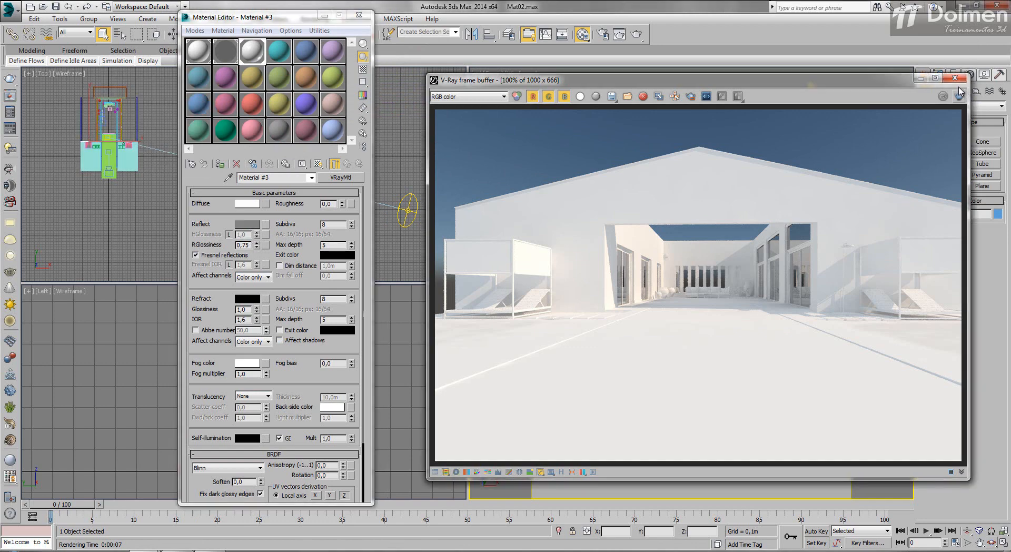
click(959, 97)
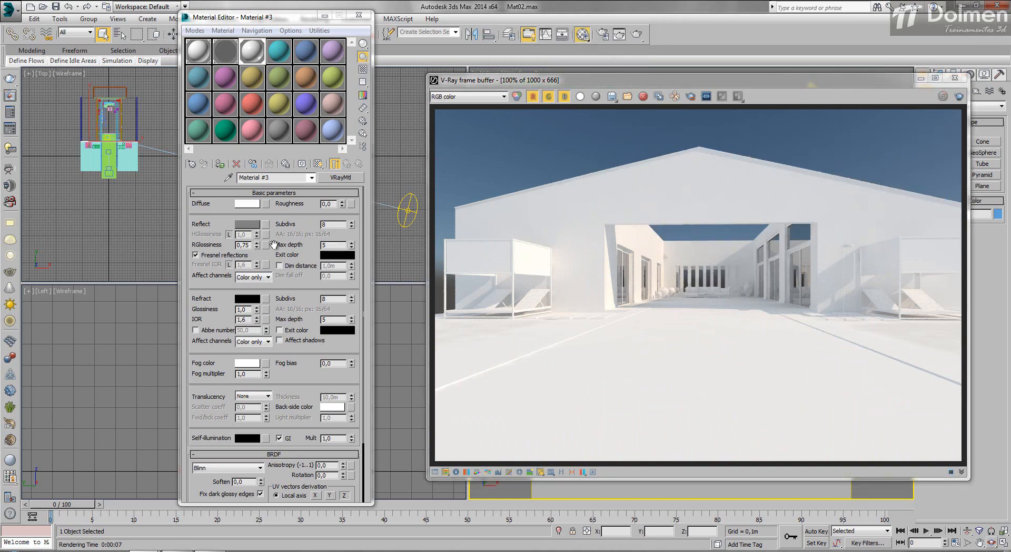
- Set the wall material's reflection colour to light grey 201 and re-render to examine the wall up close
click(250, 224)
click(301, 130)
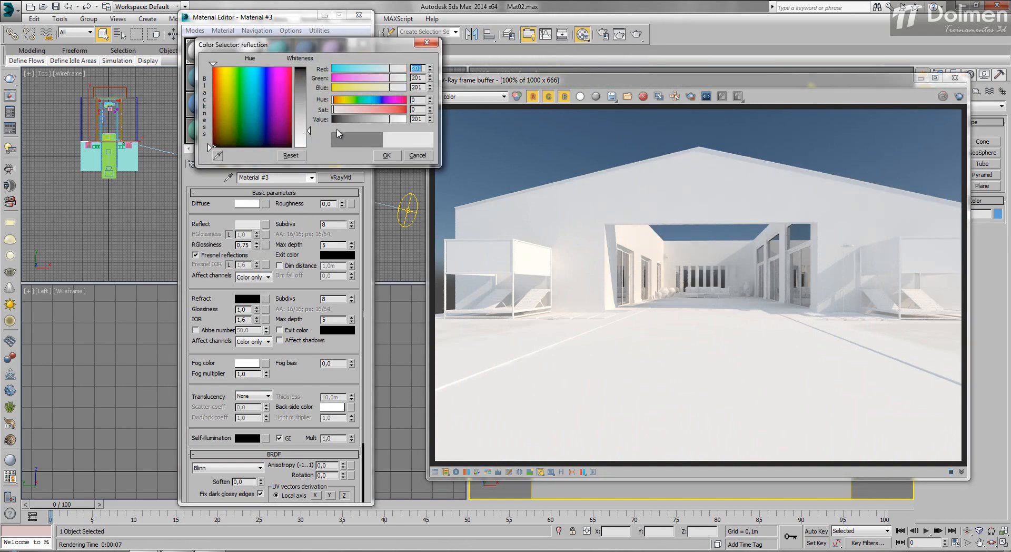
click(958, 96)
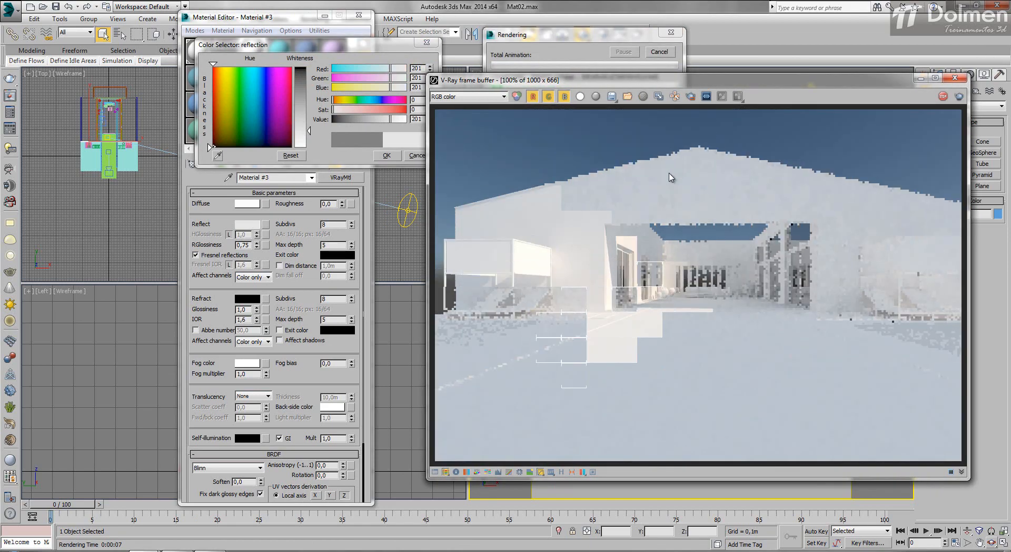
scroll(567, 264, up, 3)
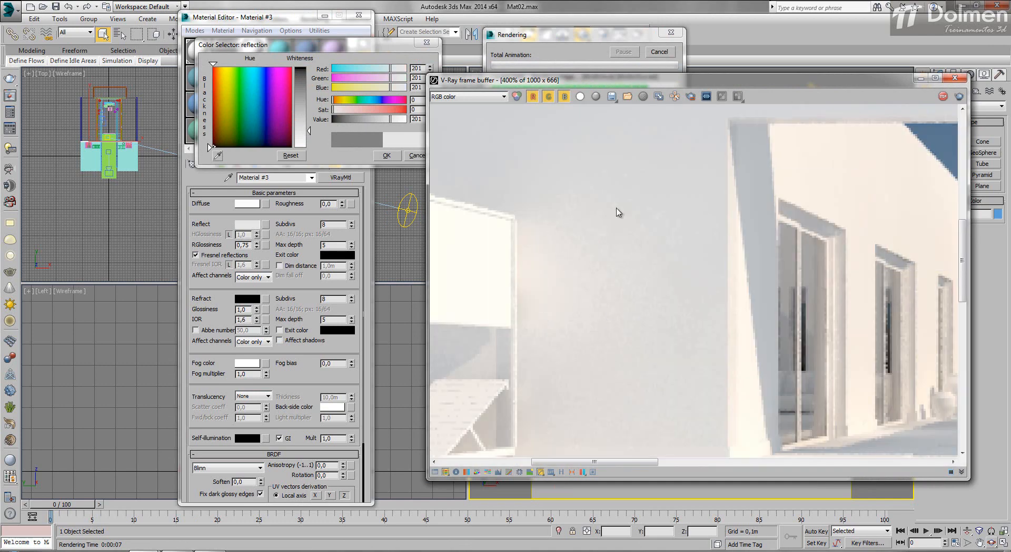
scroll(625, 215, down, 1)
scroll(625, 215, down, 1)
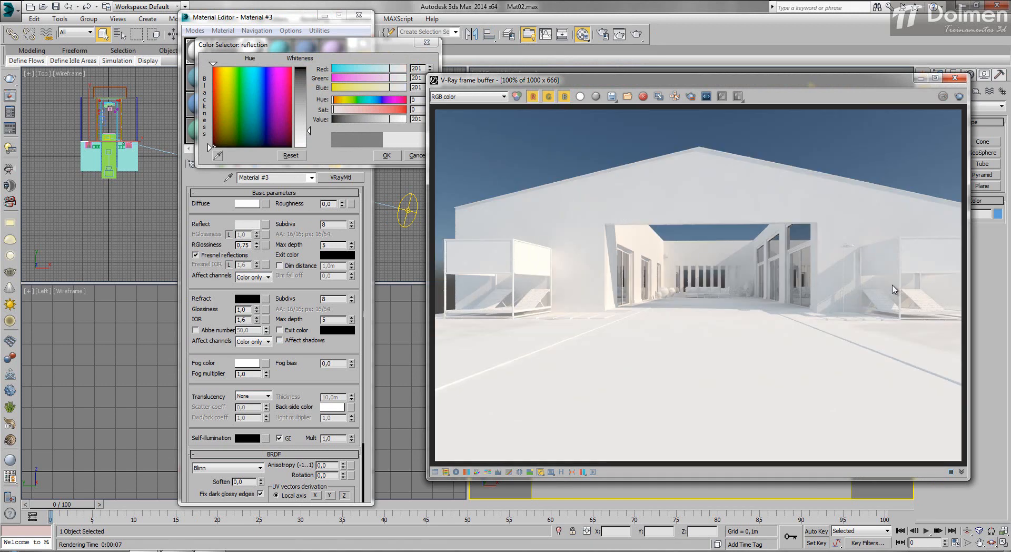
click(386, 156)
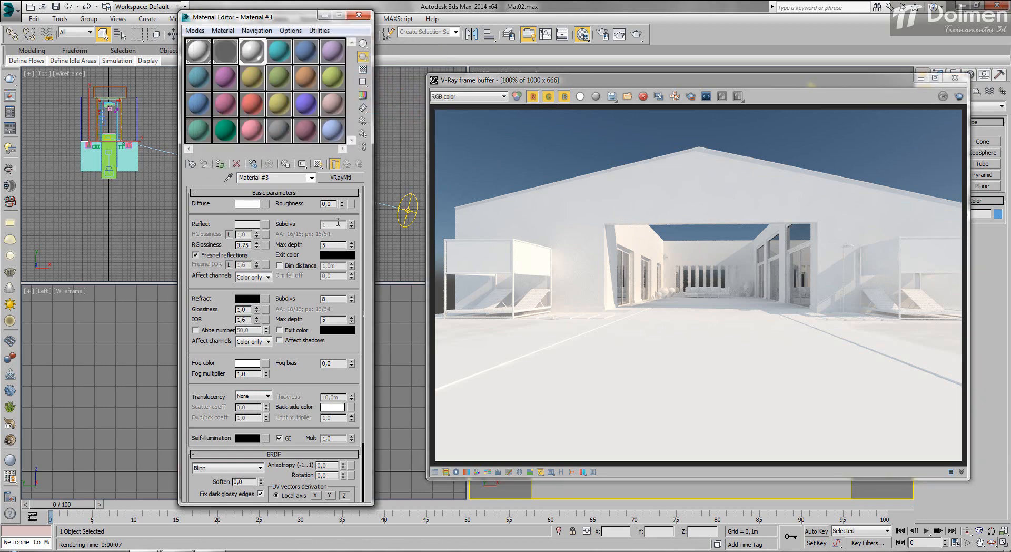
- Set the wall material's reflection Subdivs to 16 and re-render to examine the noise on the front wall
key(Return)
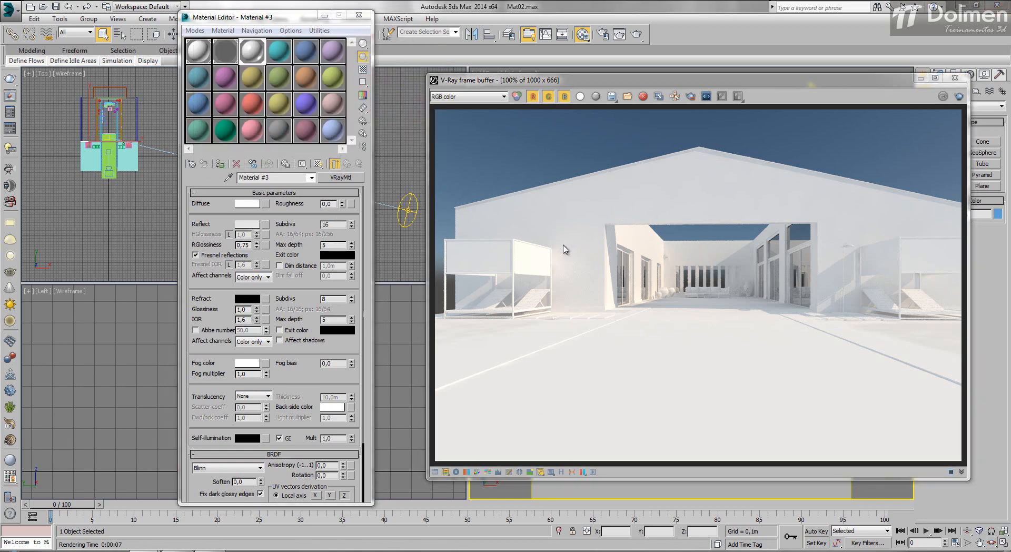
scroll(539, 255, up, 5)
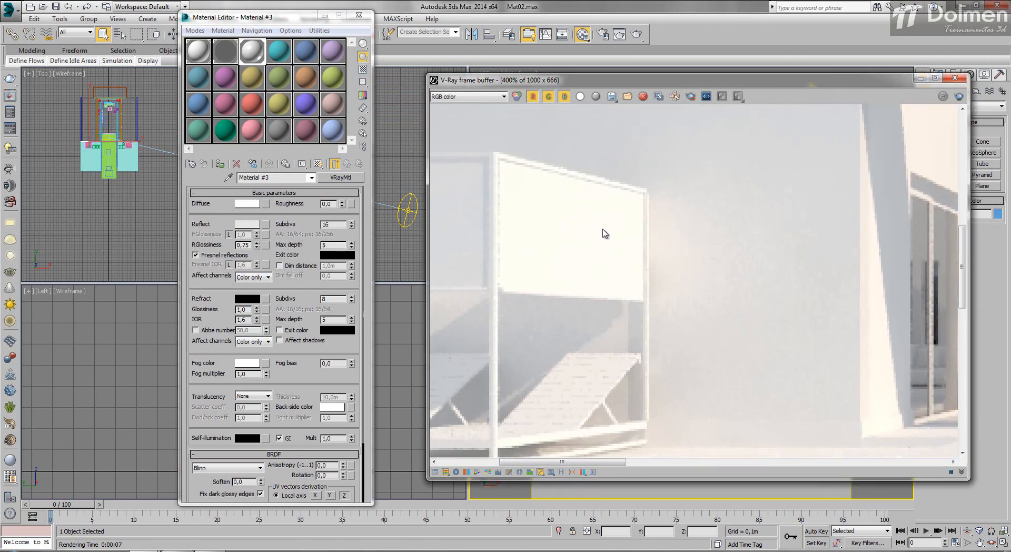
click(959, 97)
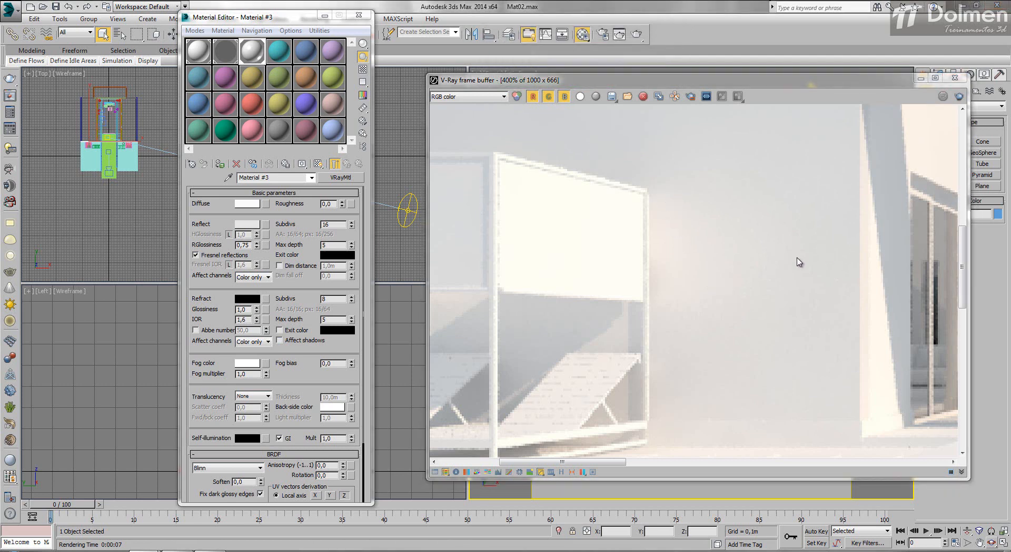
scroll(799, 262, down, 3)
scroll(704, 273, down, 1)
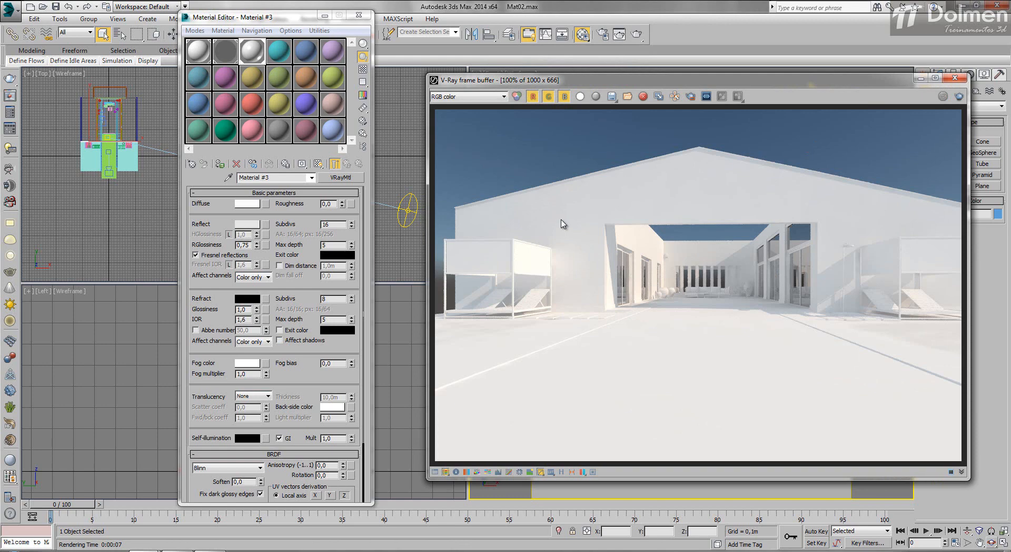
scroll(564, 241, up, 1)
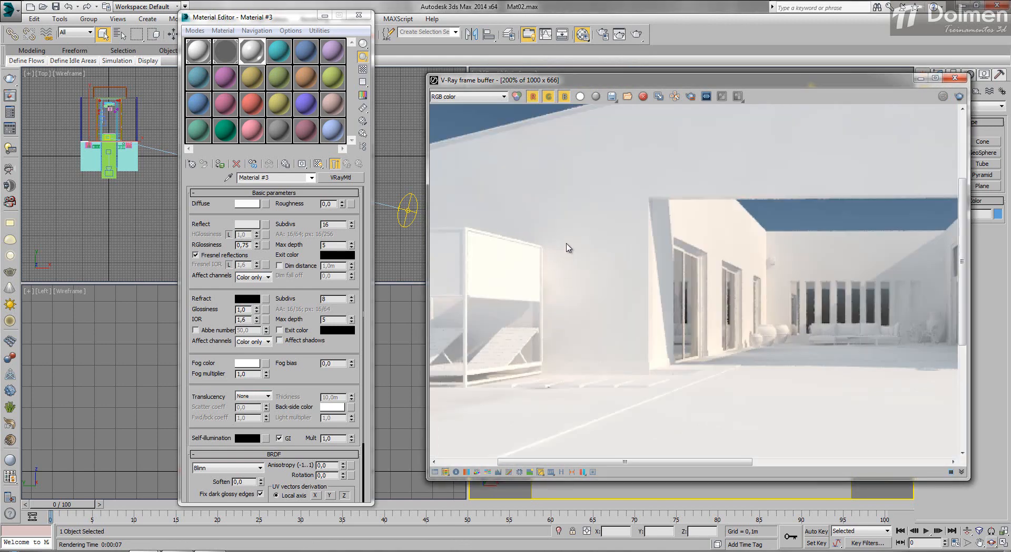
scroll(597, 285, up, 1)
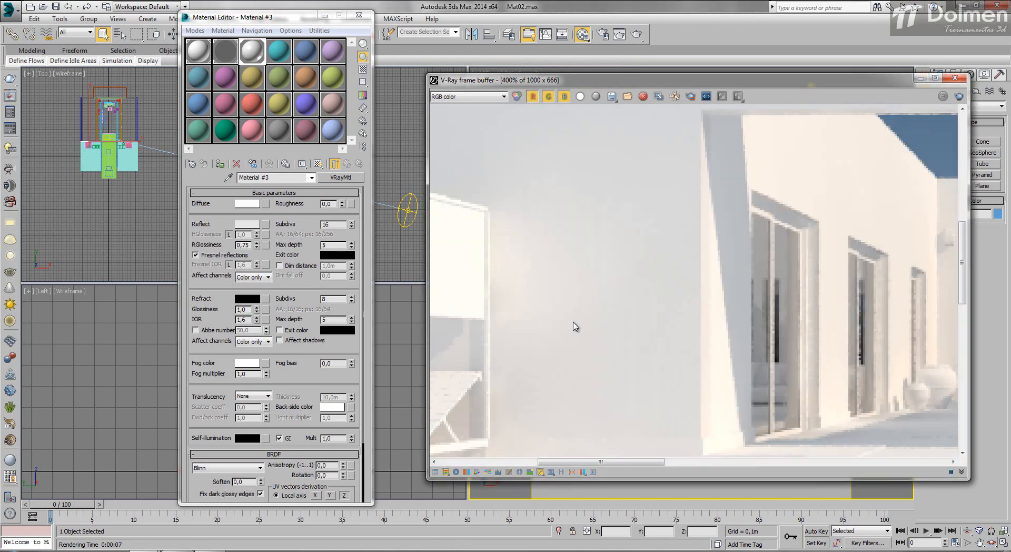
scroll(578, 263, down, 2)
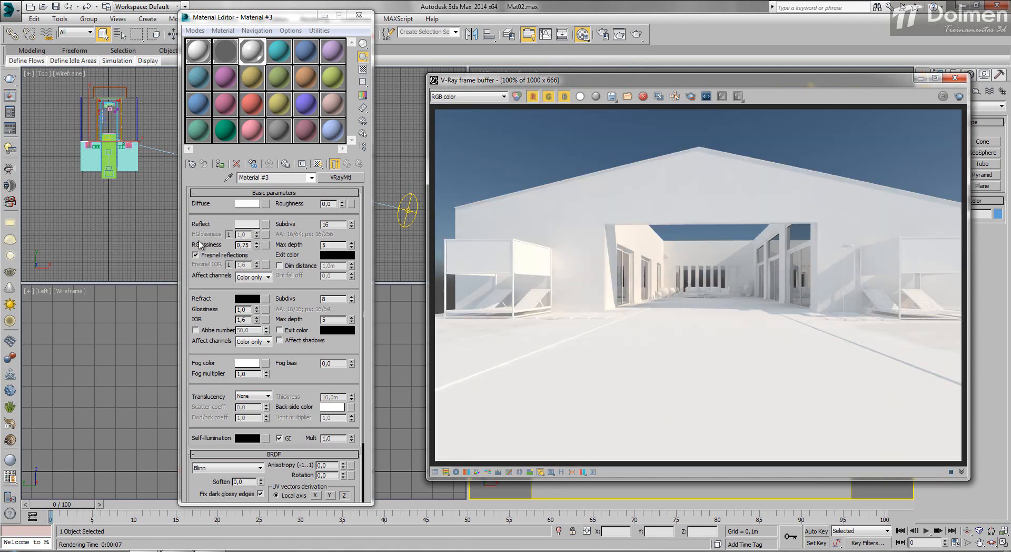
- Set the wall material's RGlossiness to 0,8 and re-render to examine the facade from one side to the other
double_click(242, 245)
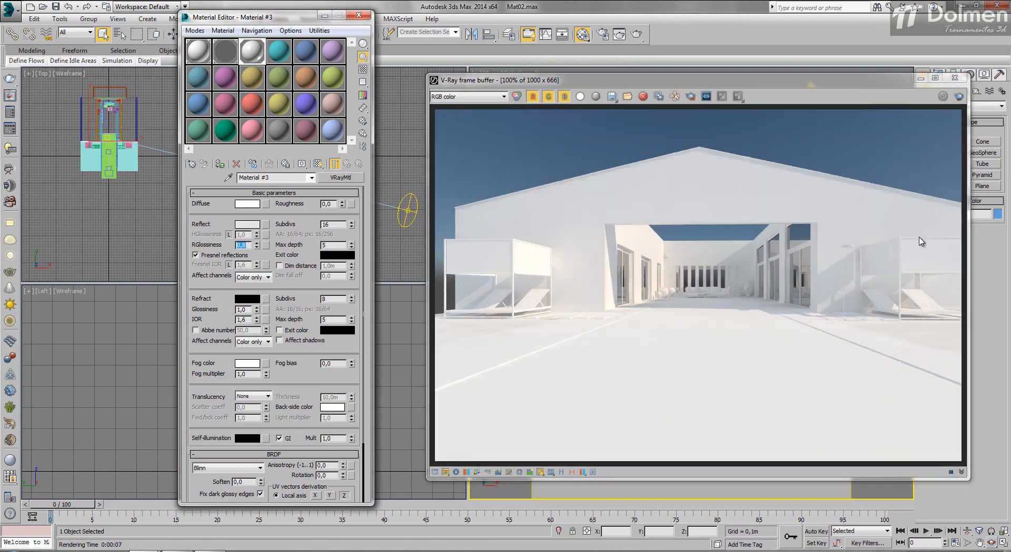
click(959, 97)
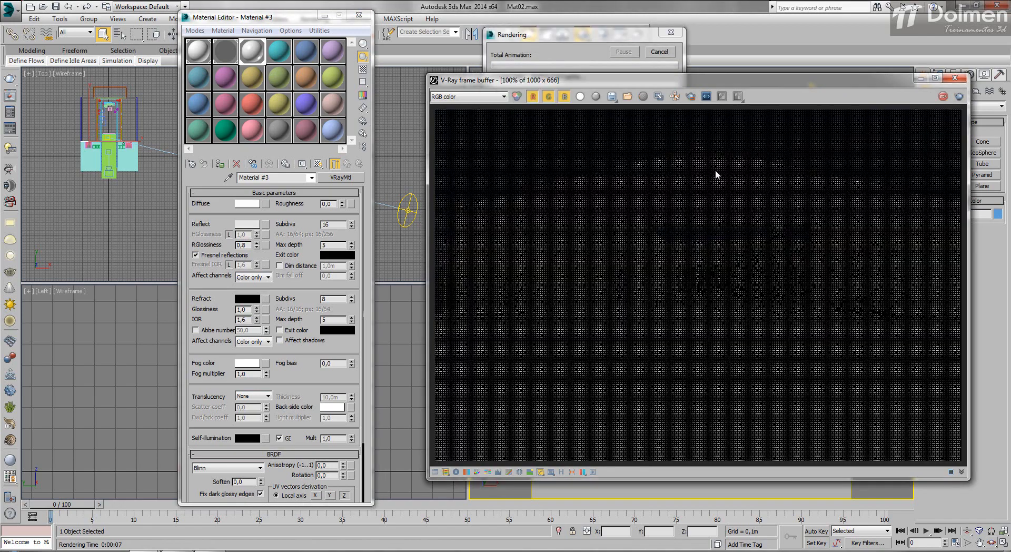
scroll(574, 224, up, 1)
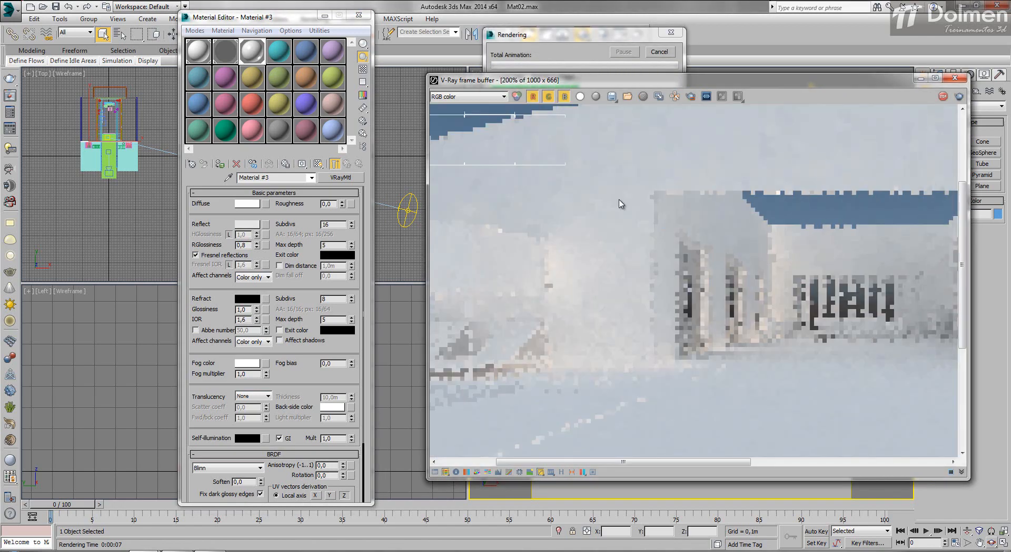
scroll(537, 281, up, 1)
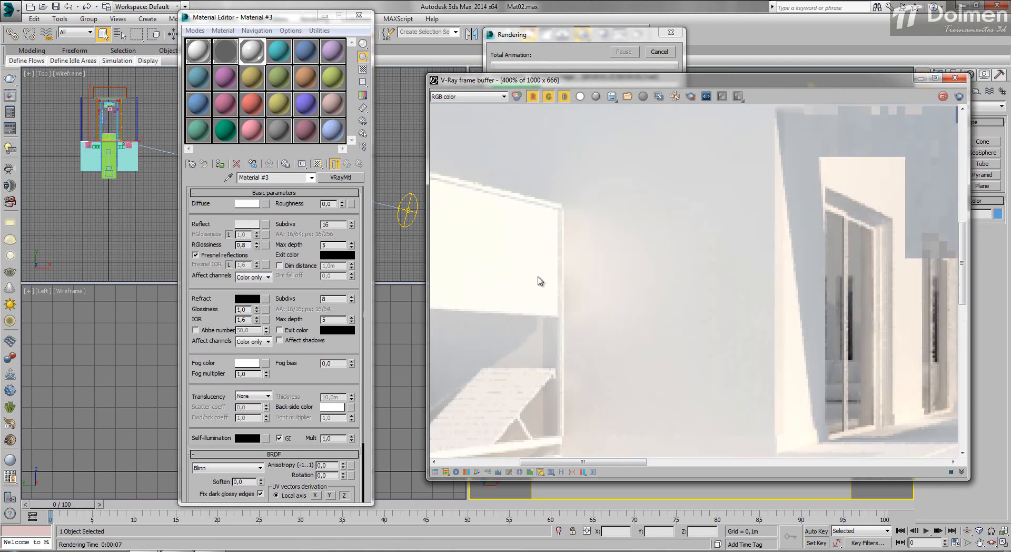
scroll(598, 279, down, 1)
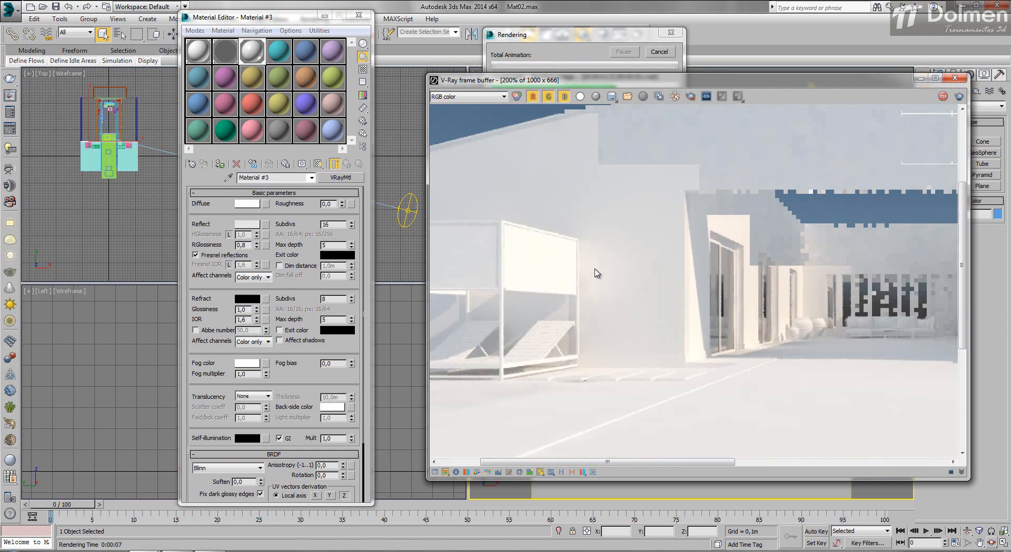
middle_drag(639, 278, 481, 287)
middle_drag(726, 274, 557, 280)
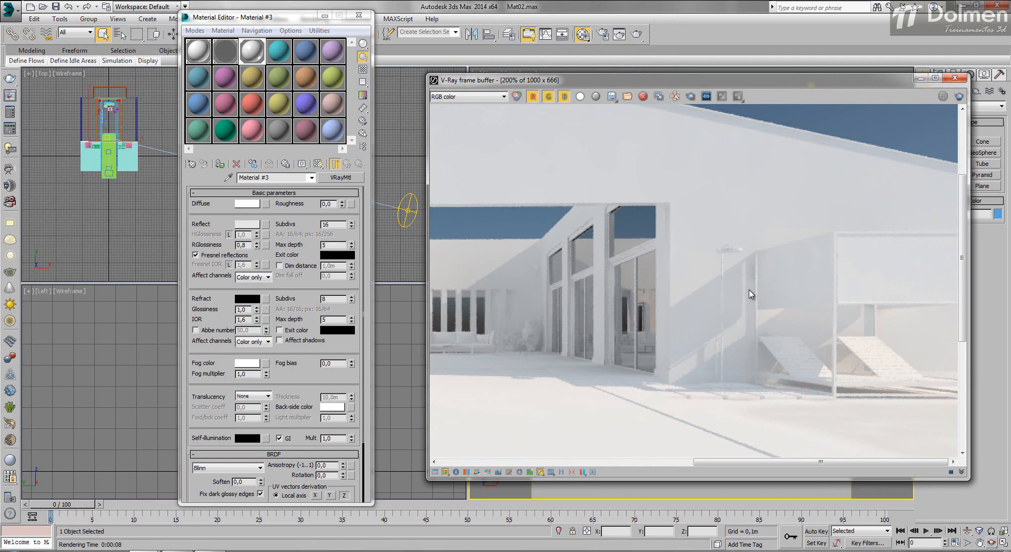
scroll(671, 284, down, 2)
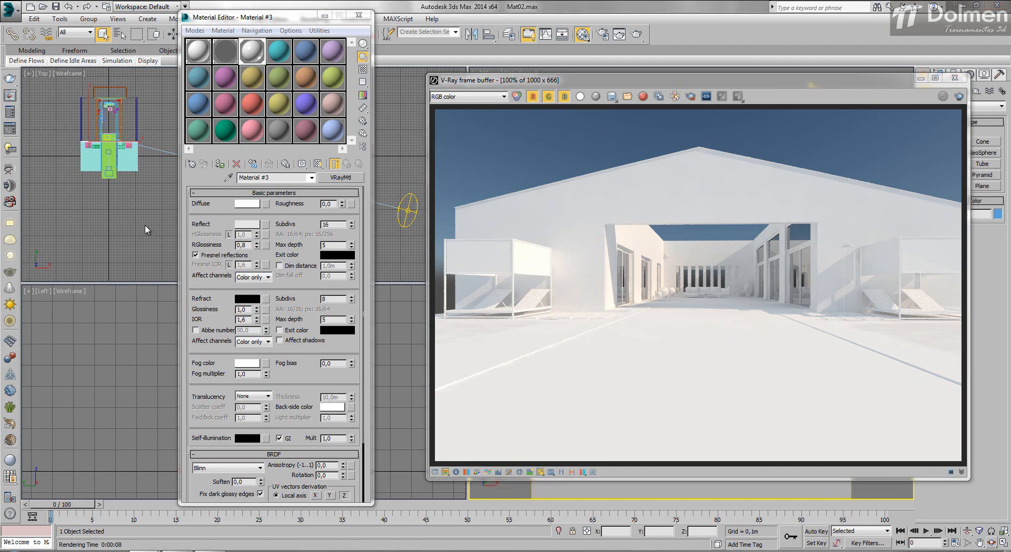
- Choose a Bitmap map for the wall material's reflection
click(267, 223)
click(365, 84)
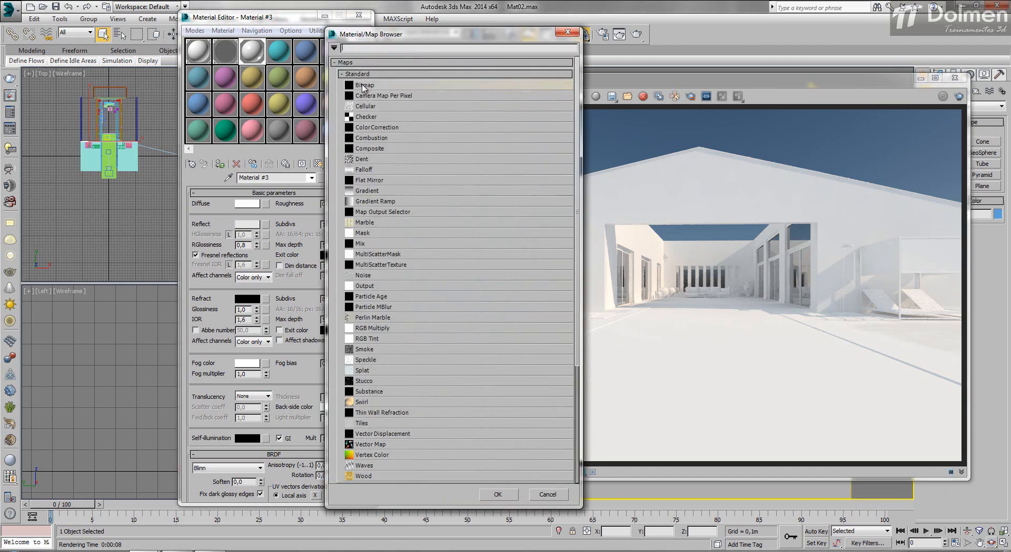